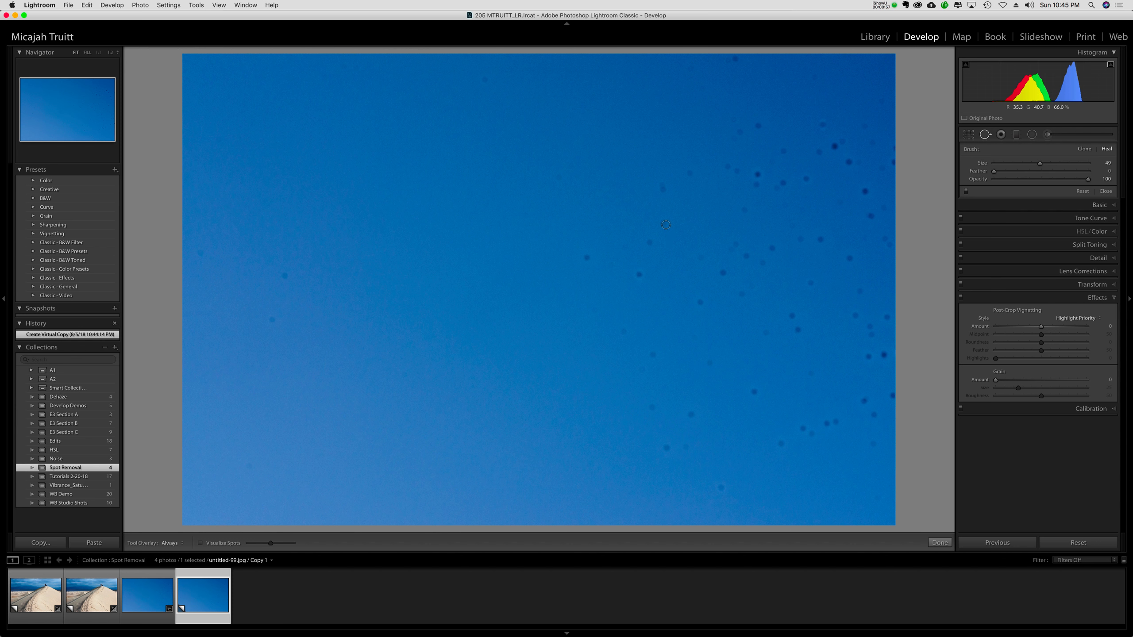
Heal an area right of the sky's centre with a size 58 brush and adjust the position of its source area.
key("bracketright")
key("bracketright")
key("bracketright")
key("bracketleft")
key("bracketleft")
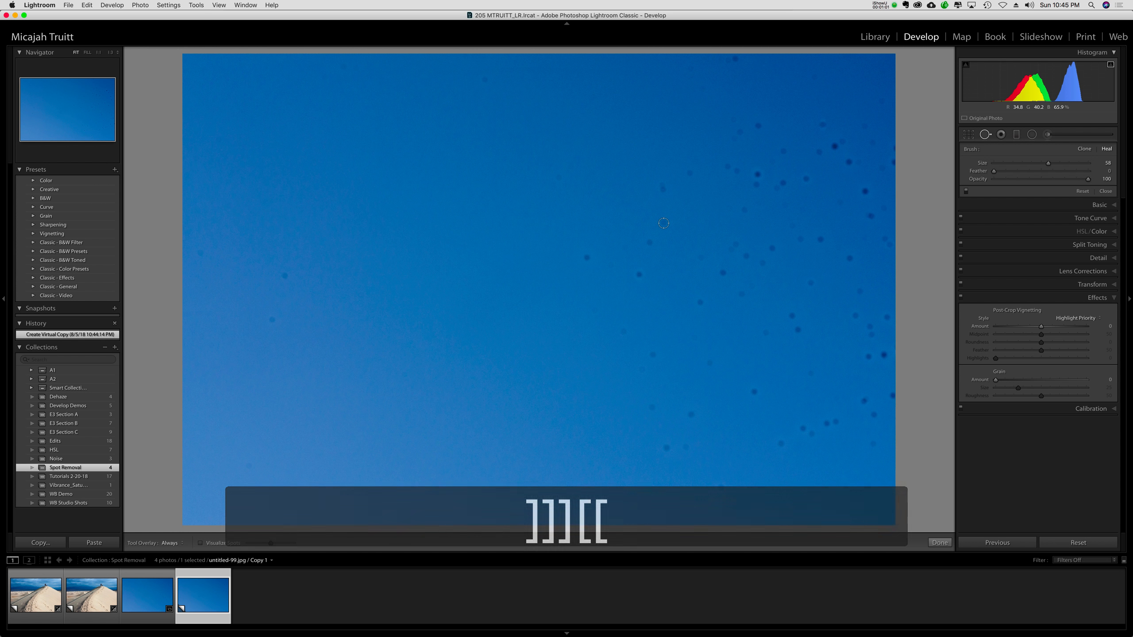
left_click(664, 223)
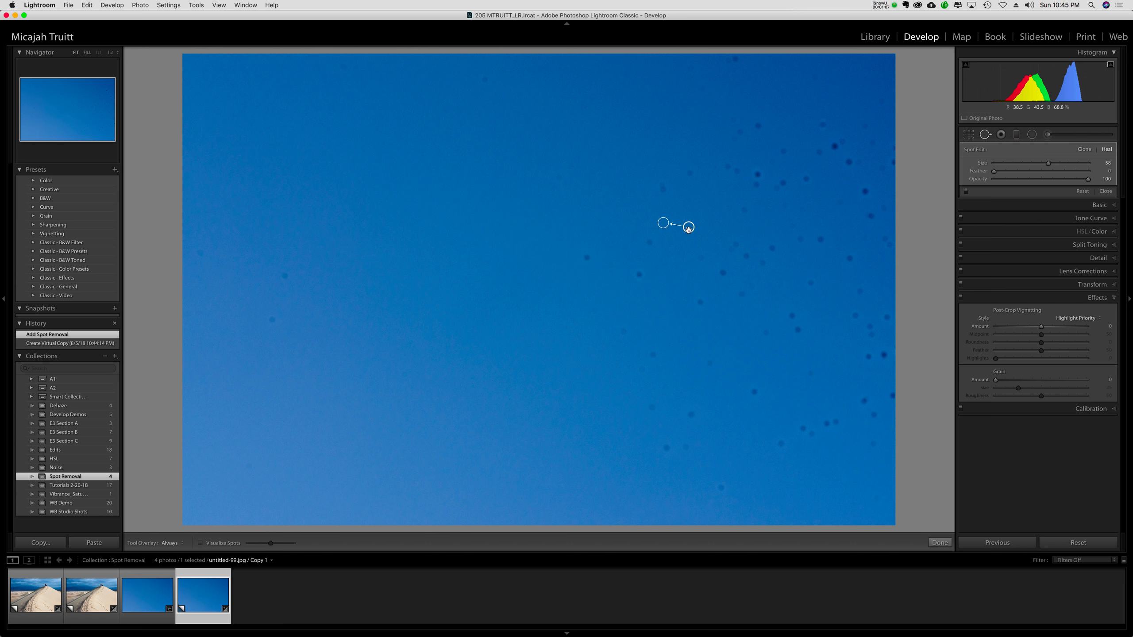
left_click_drag(688, 228, 691, 224)
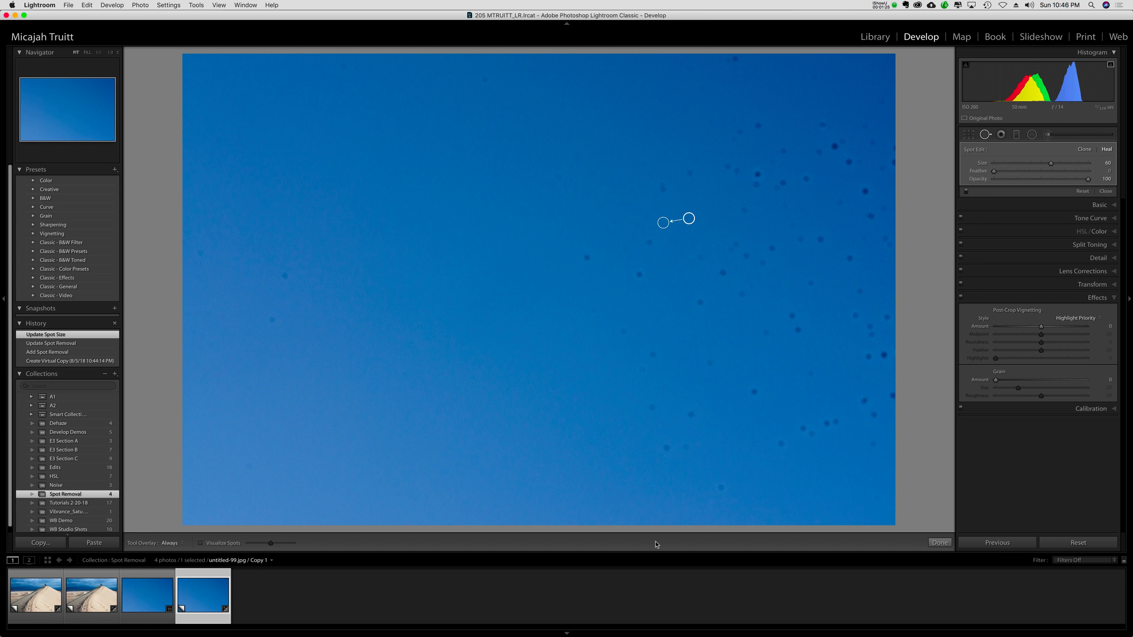
Set the spot tool overlay to Auto and check the sky for dust with Visualize Spots, leaving that preview off.
left_click(177, 544)
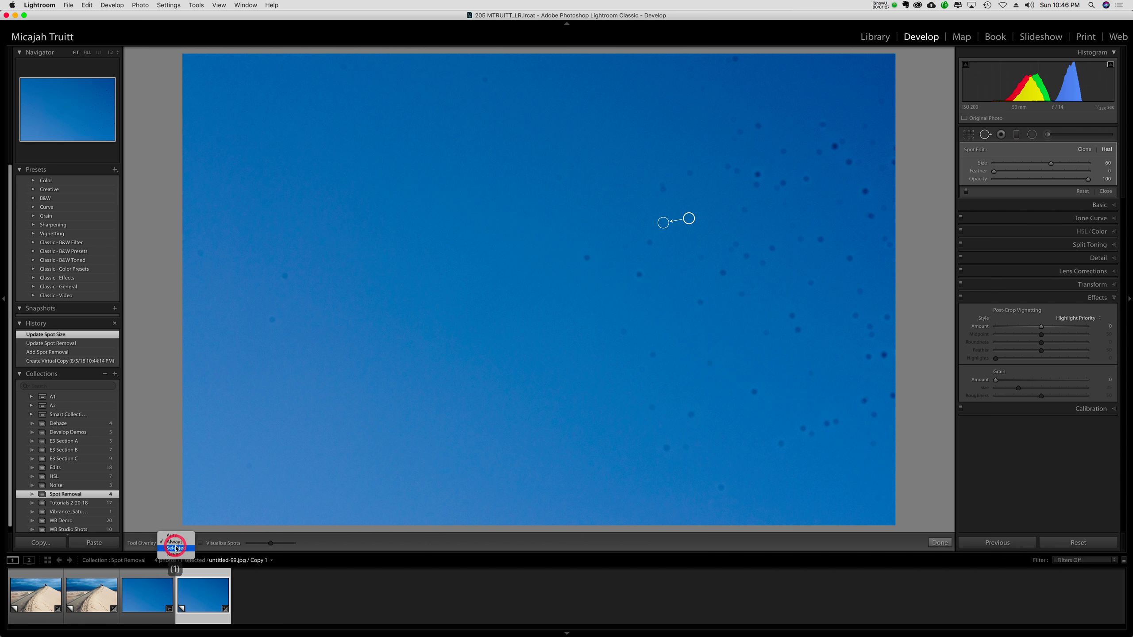
left_click(178, 538)
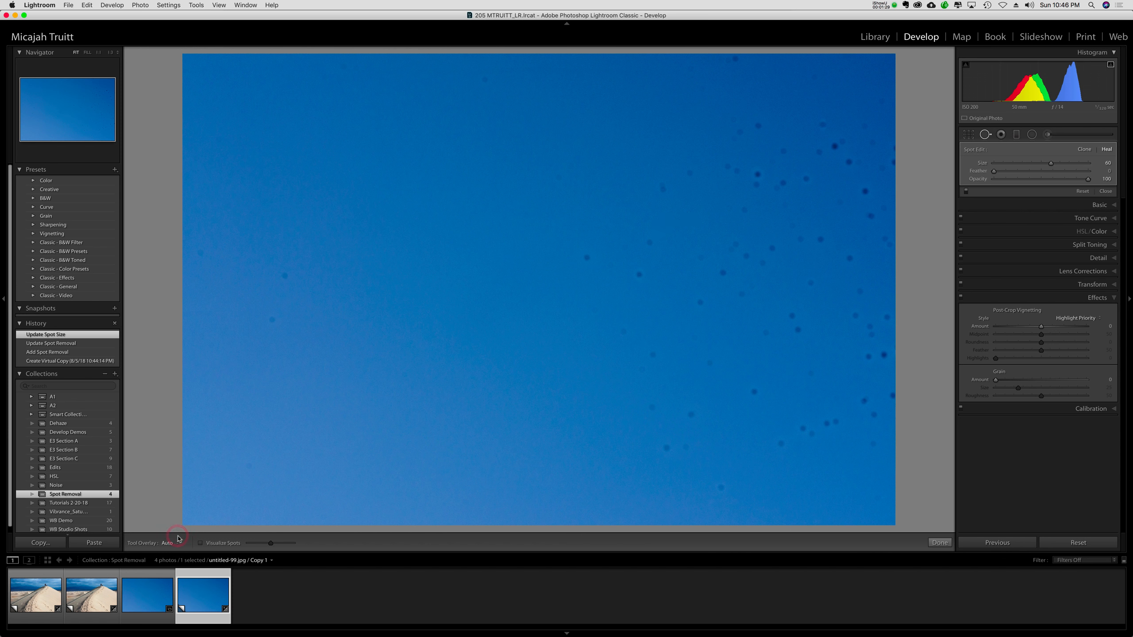
left_click(202, 547)
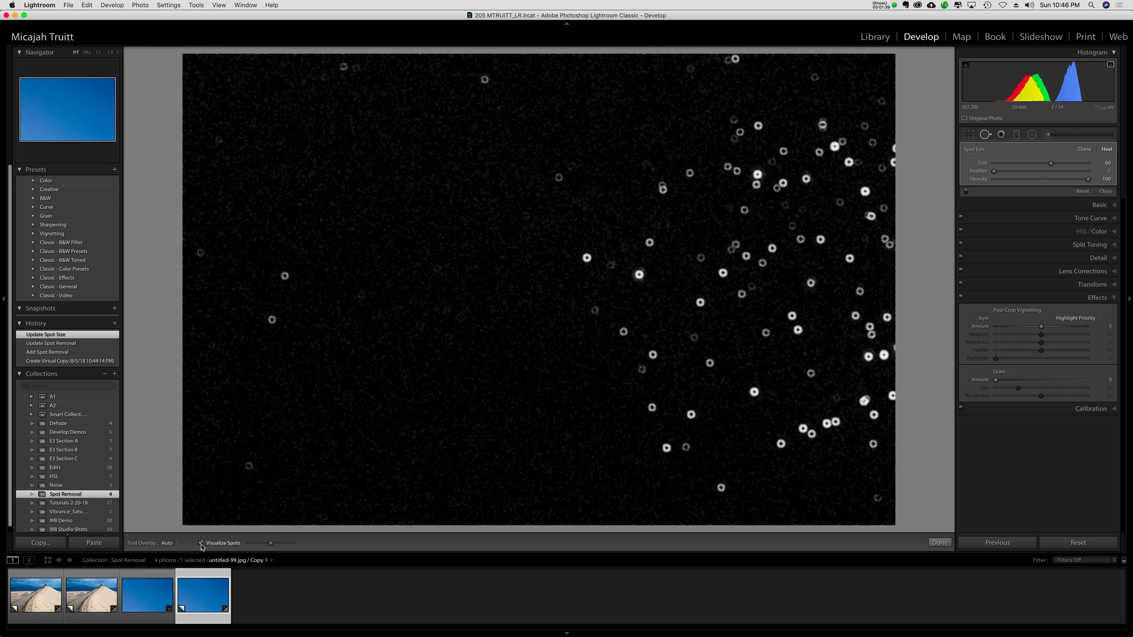
left_click(202, 545)
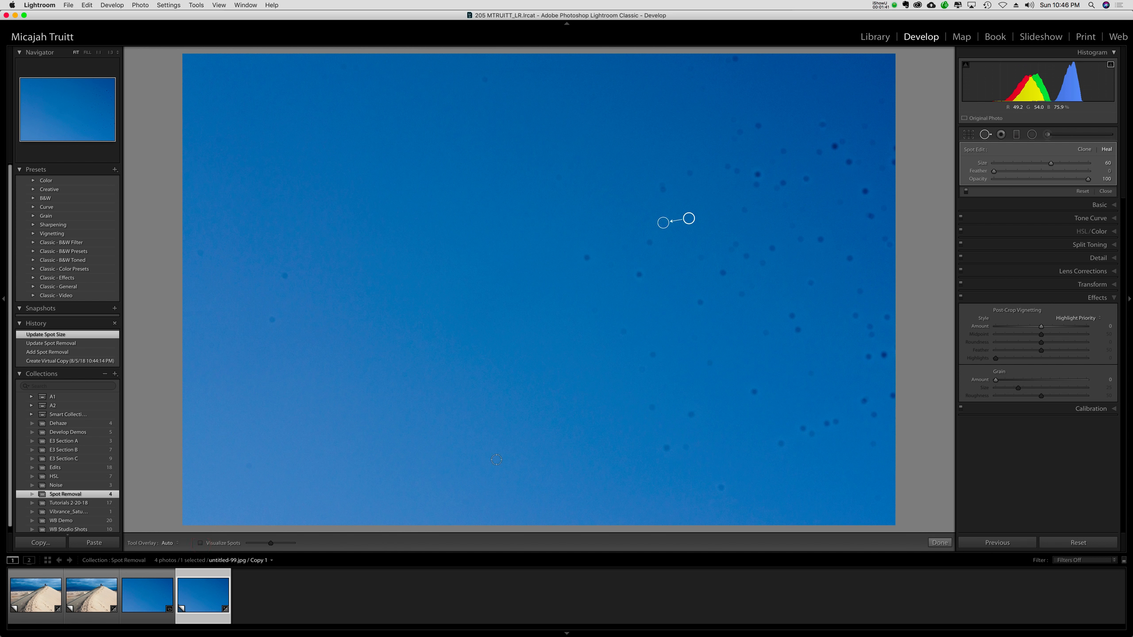
Heal the dust spots around the centre and upper middle of the sky, including the faint one near the top edge.
left_click(587, 258)
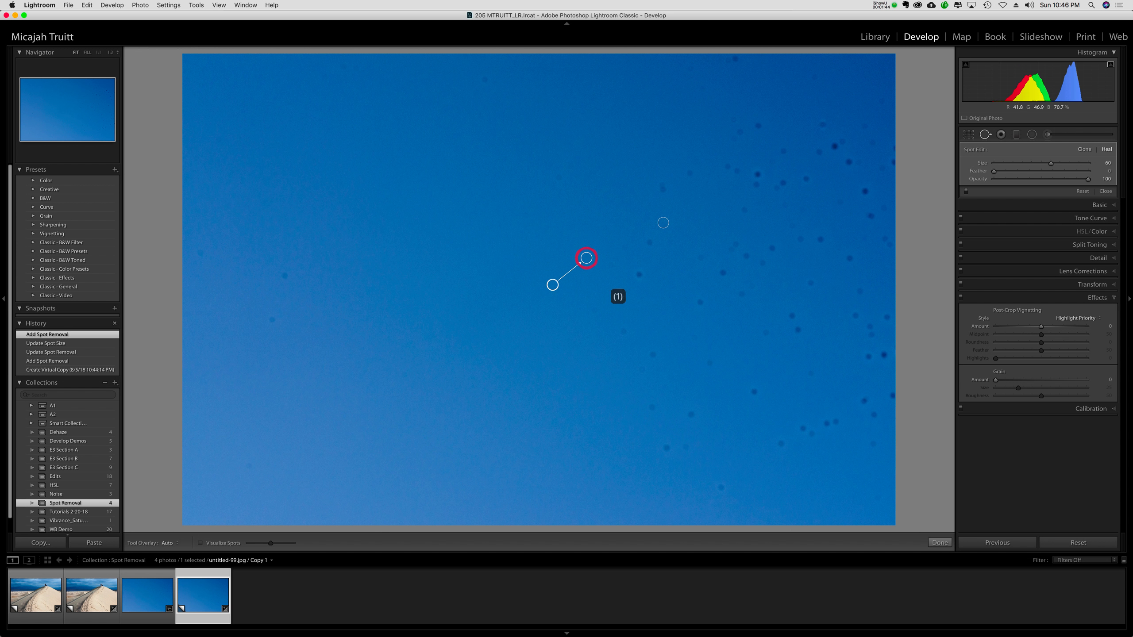
left_click(639, 274)
left_click(649, 244)
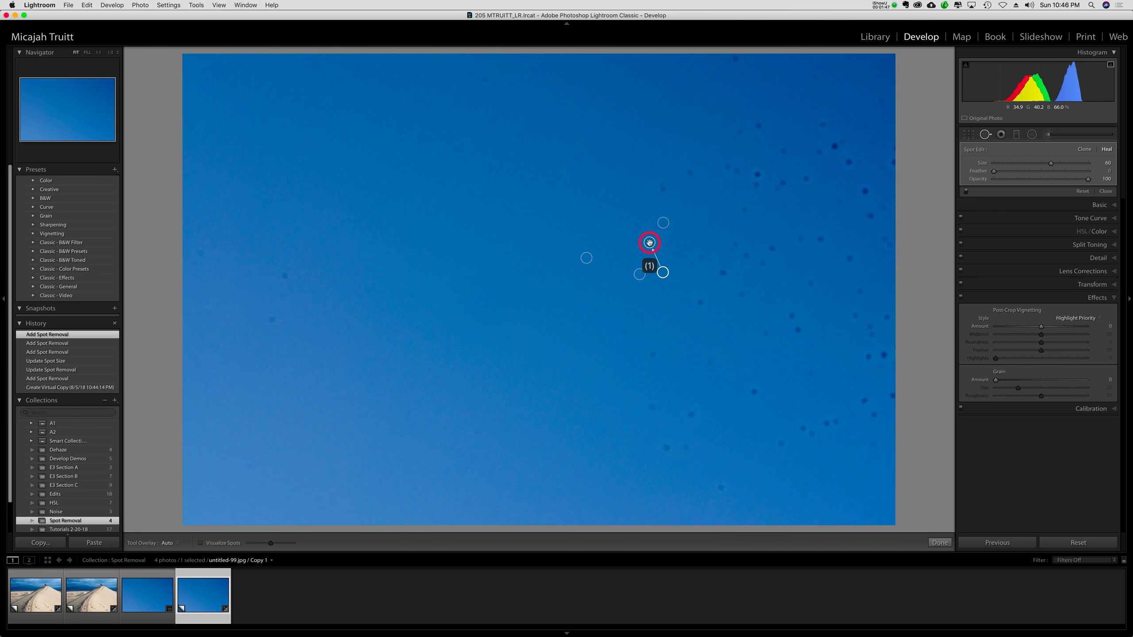
left_click(663, 190)
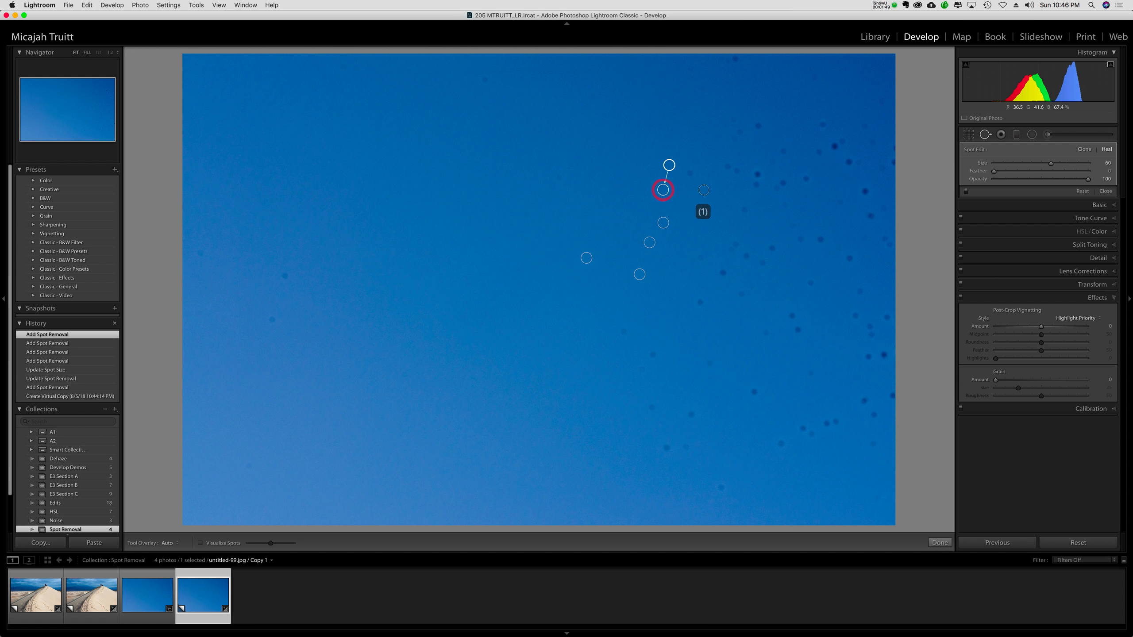
left_click(689, 173)
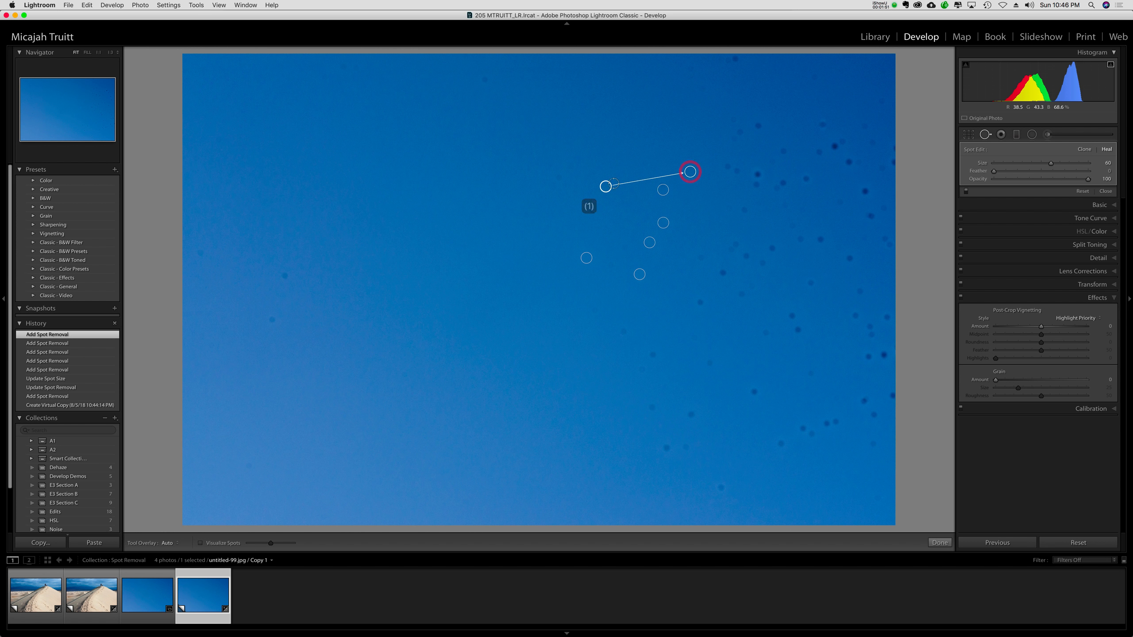
left_click(560, 178)
left_click(568, 167)
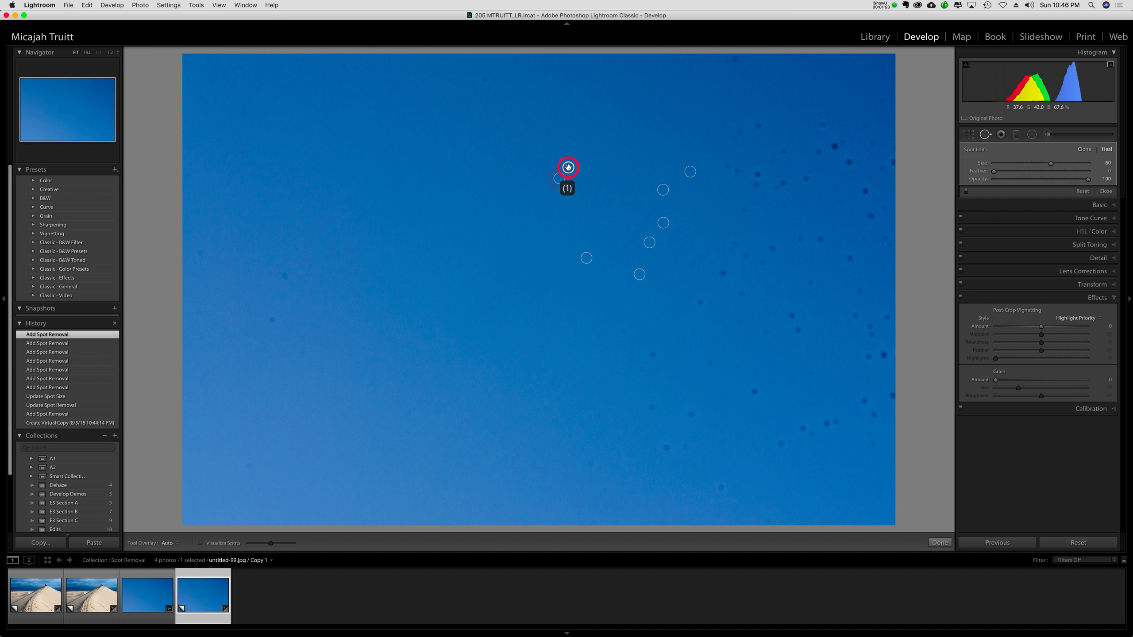
left_click(485, 80)
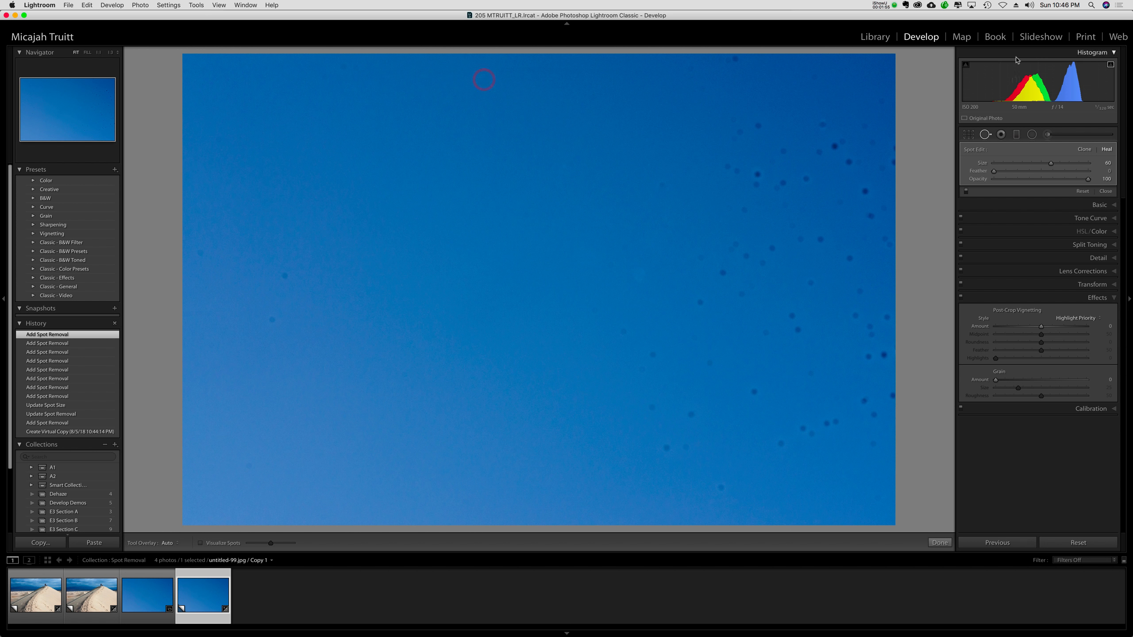
Heal four dust spots in the sky's upper-right area, including the close pair of dark ones.
left_click(760, 126)
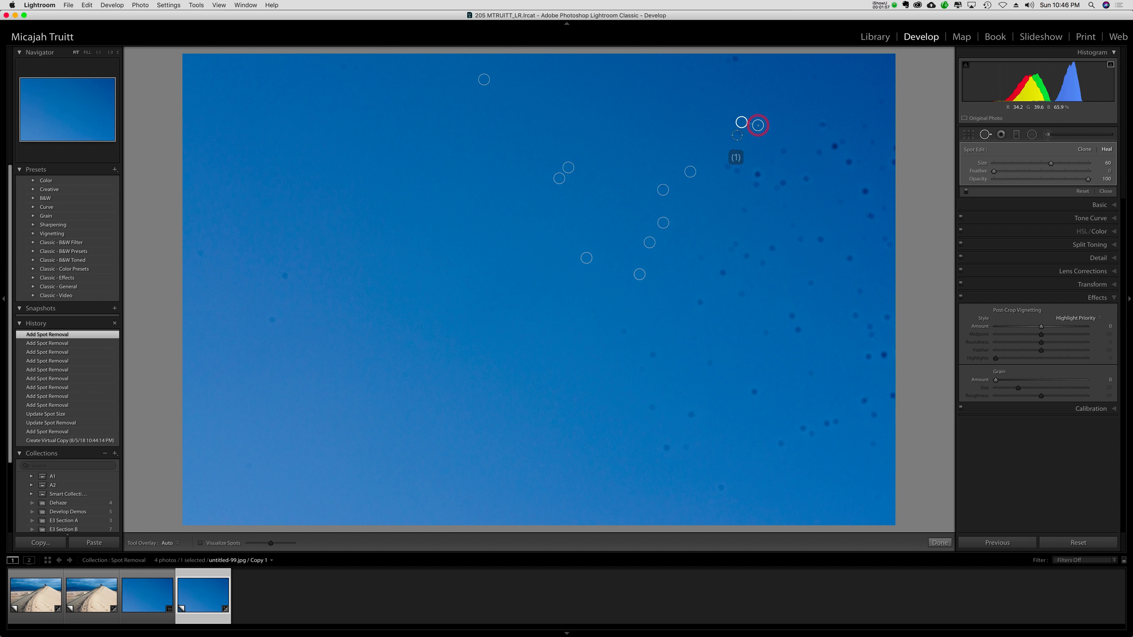
left_click(756, 174)
left_click(757, 185)
left_click(743, 210)
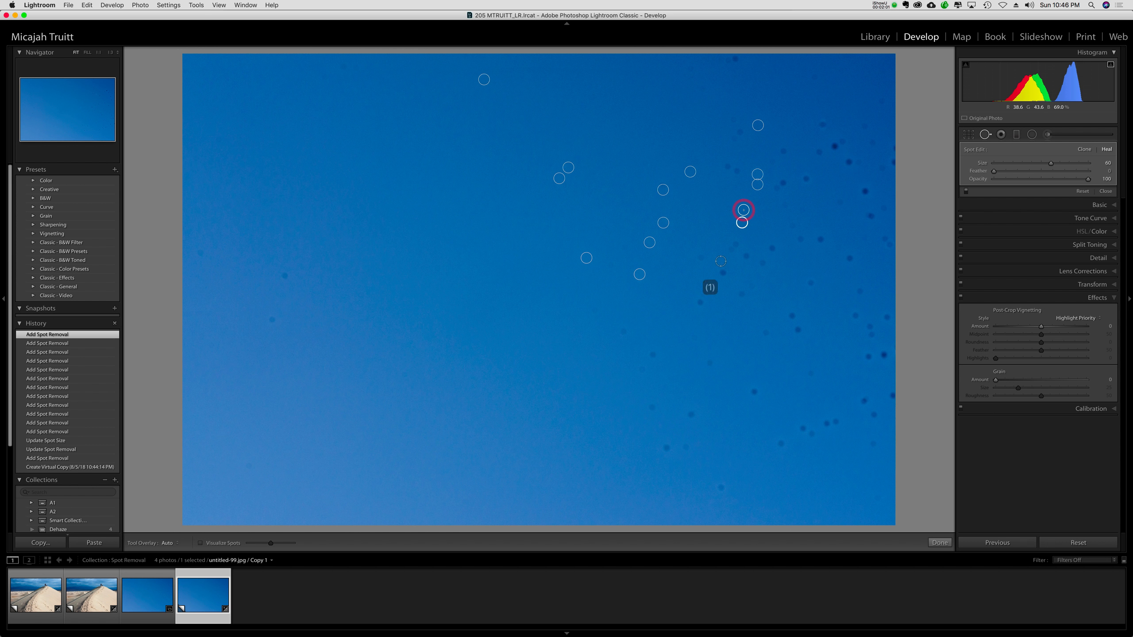
Heal the faint spot to the right of the central group and set its feather to 3.
left_click(699, 258)
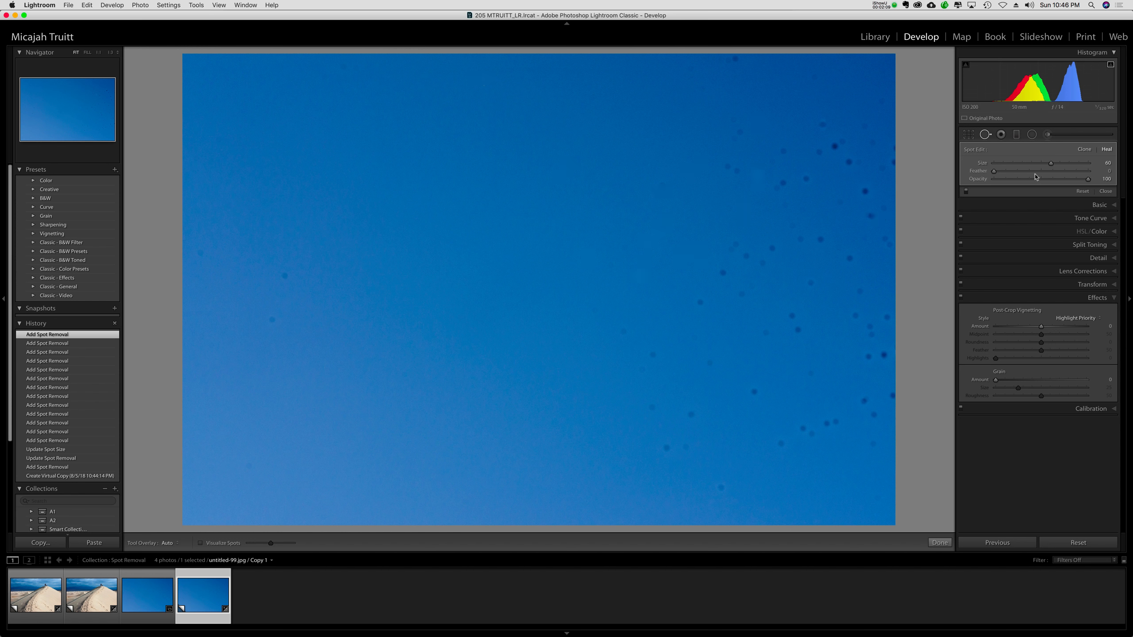
left_click(995, 172)
left_click_drag(996, 173, 997, 172)
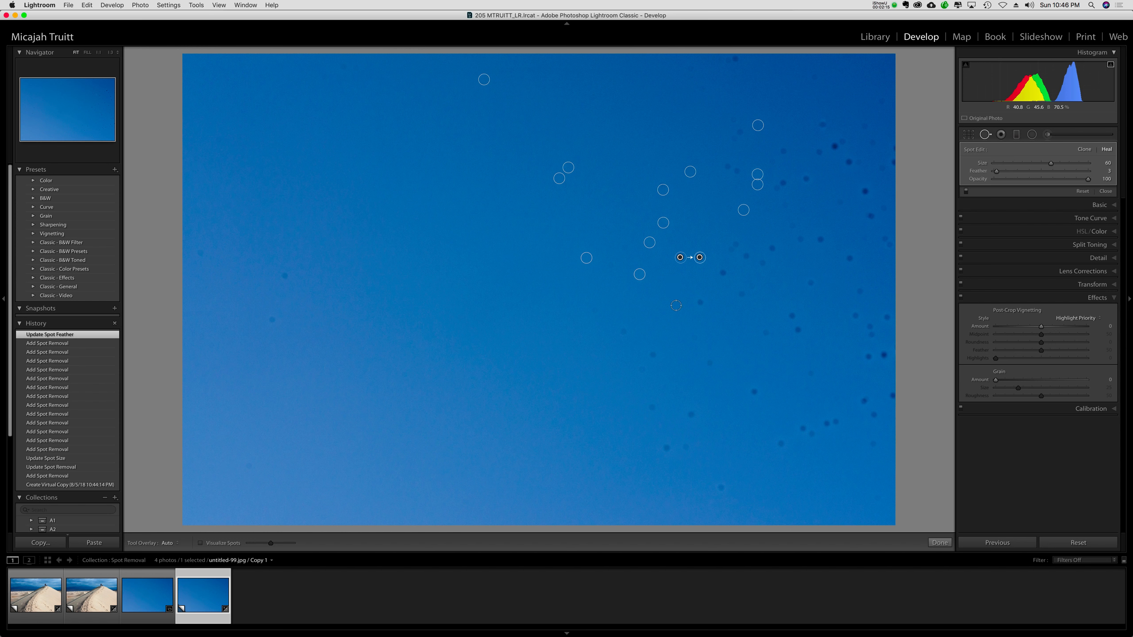
Move the central healed spot's source to clean sky just beside it, and shift the lower circle of the upper-right healed pair upward.
left_click(638, 274)
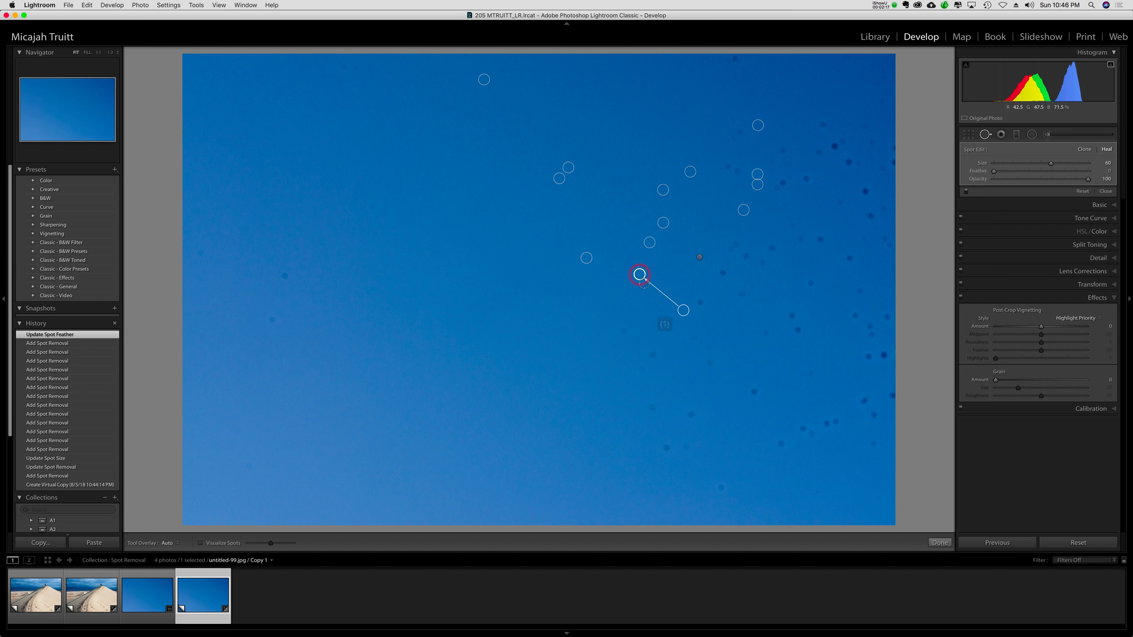
left_click_drag(683, 311, 670, 279)
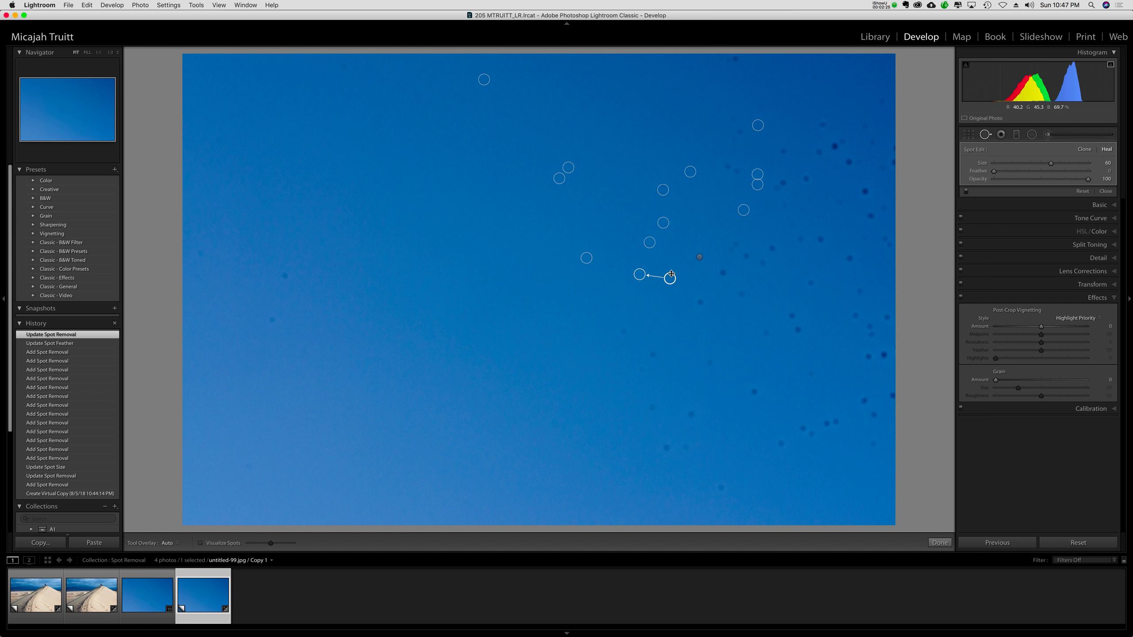
left_click_drag(670, 277, 664, 266)
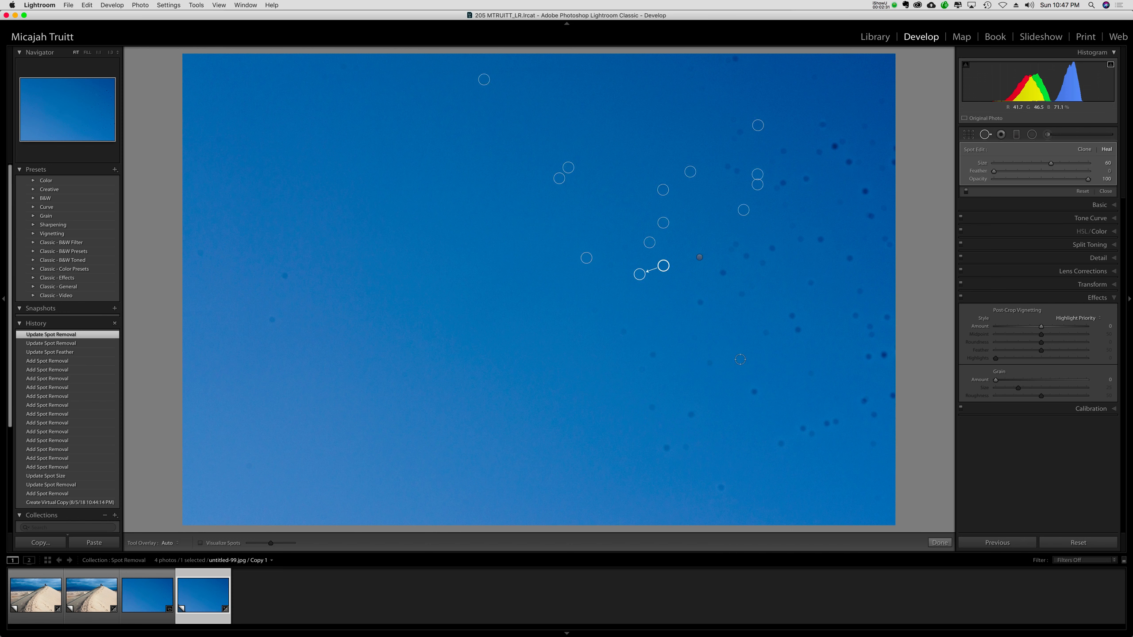
left_click_drag(757, 184, 759, 157)
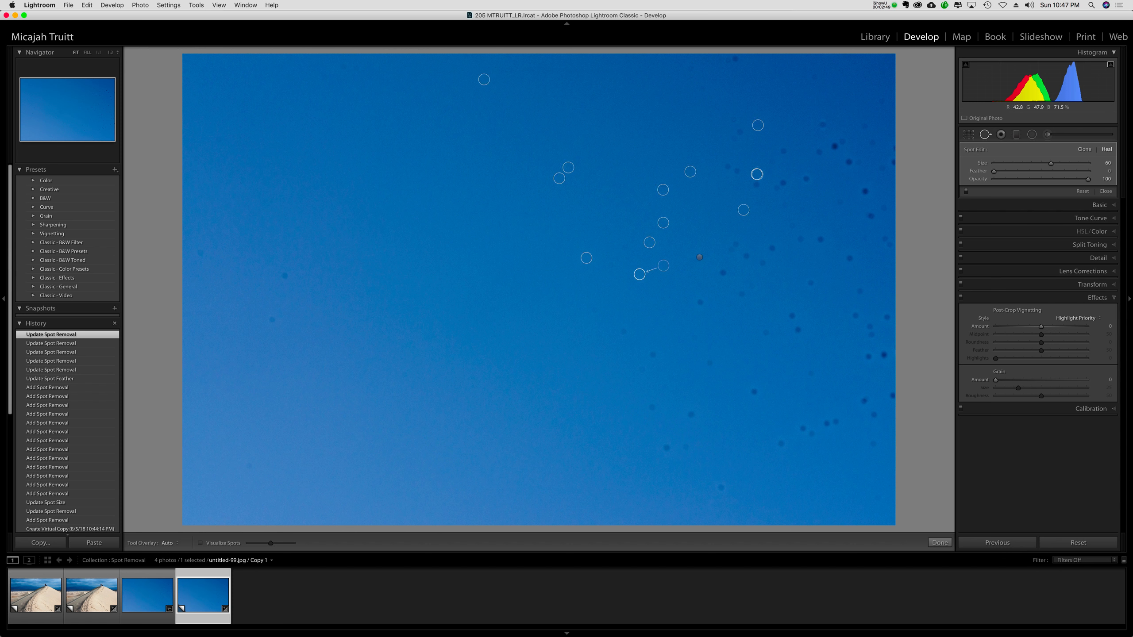
Brush a short downward heal stroke over the central healed spot and heal the faint spot to its lower left.
left_click(642, 285)
left_click_drag(641, 275, 642, 286)
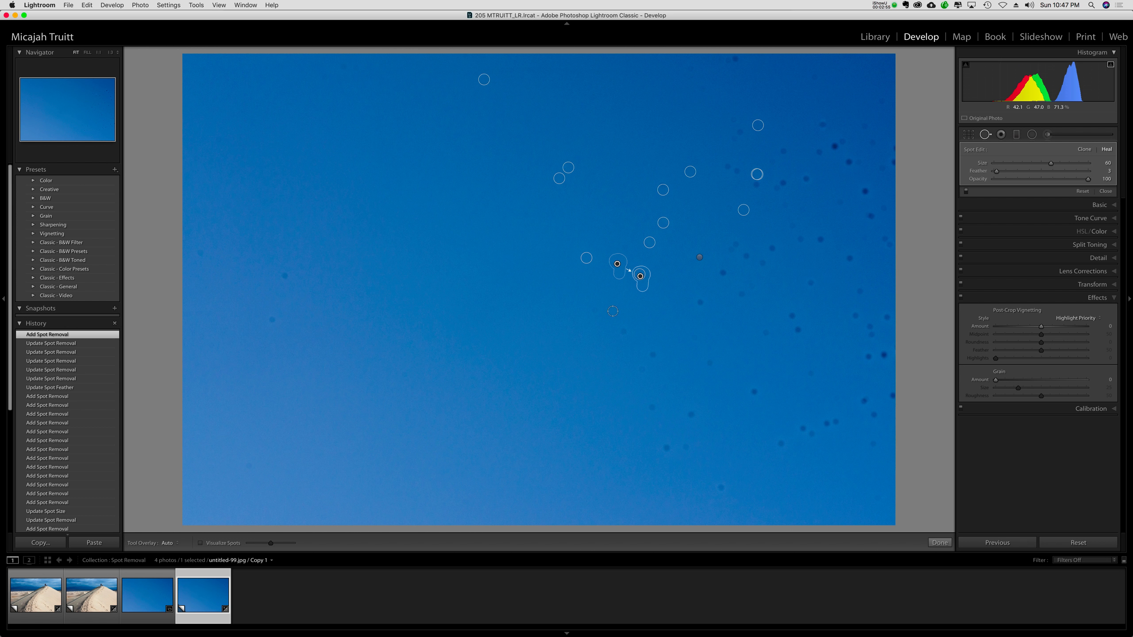
left_click(594, 310)
Compare the sky before and after retouching by switching between an early history state and the latest one.
left_click(71, 530)
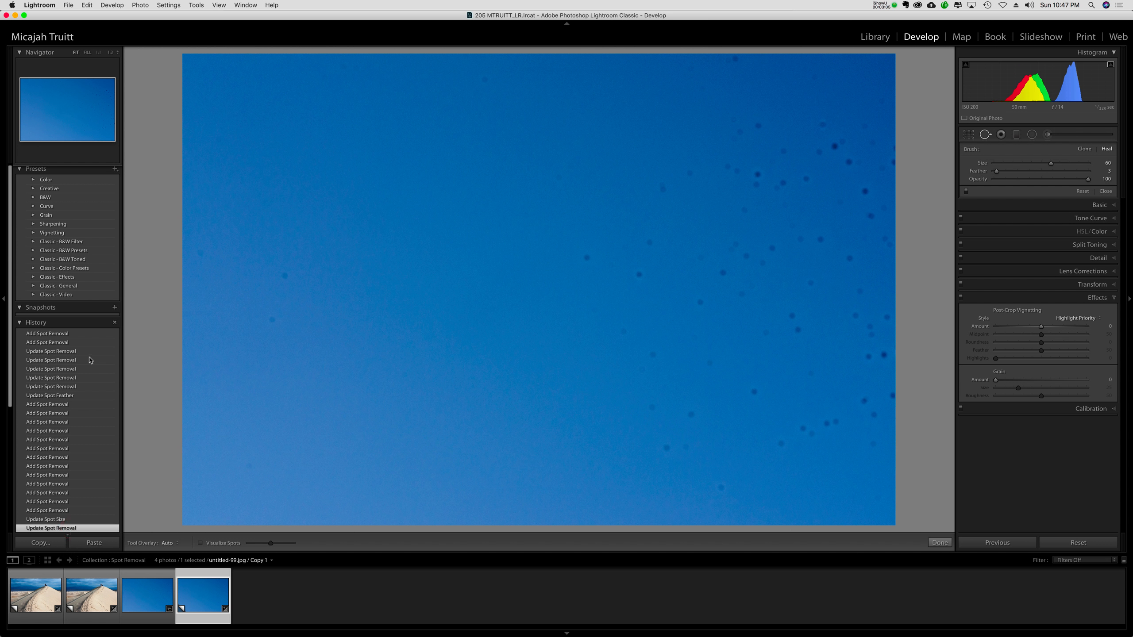
left_click(88, 336)
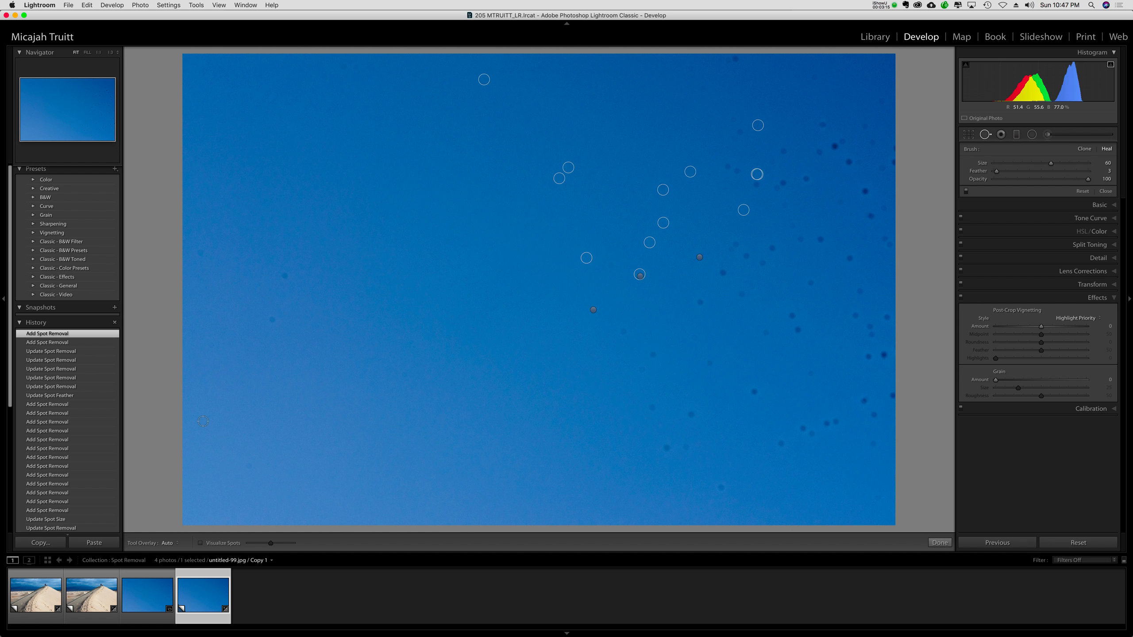
Open the second sand dune photo, untitled-81.NEF / Copy 2, in Develop with the Spot Removal tool active.
key("g")
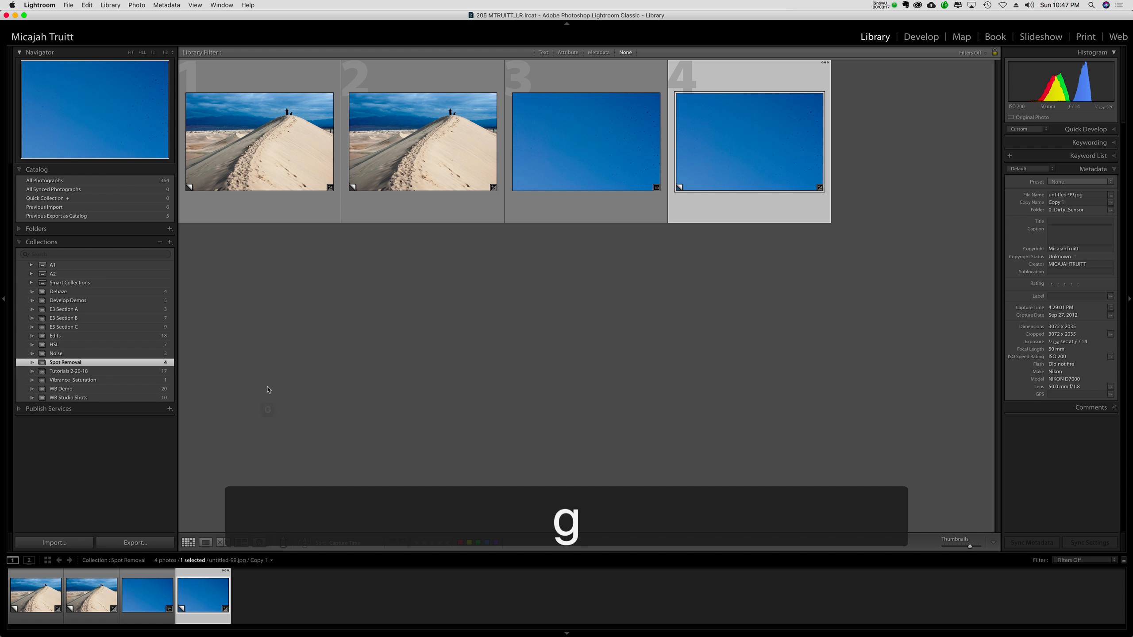
left_click(268, 389)
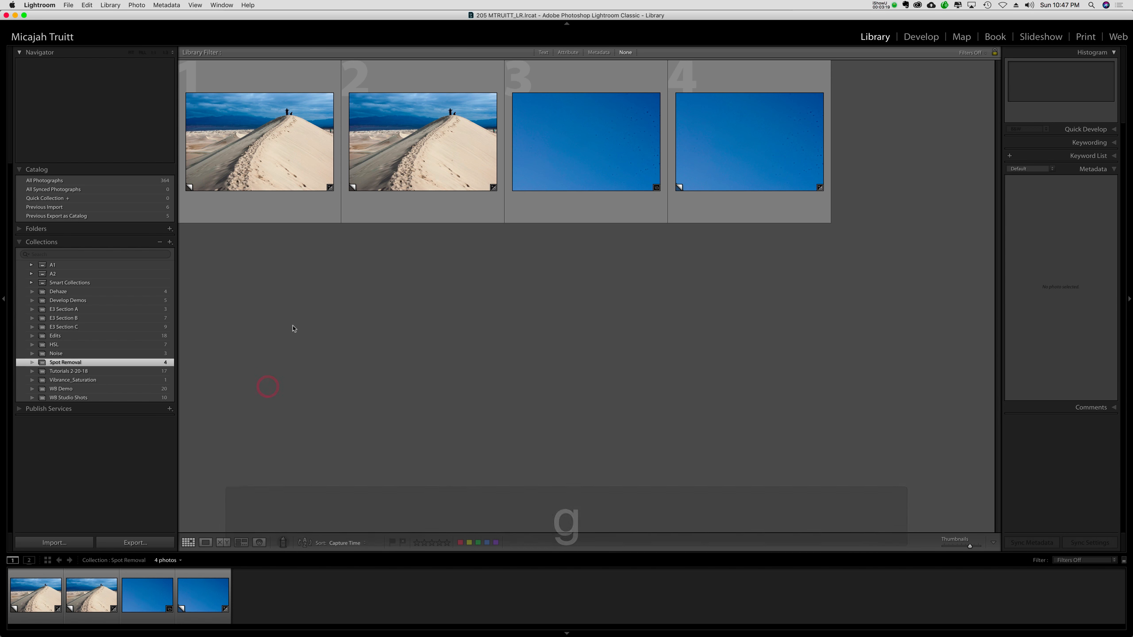
double_click(406, 165)
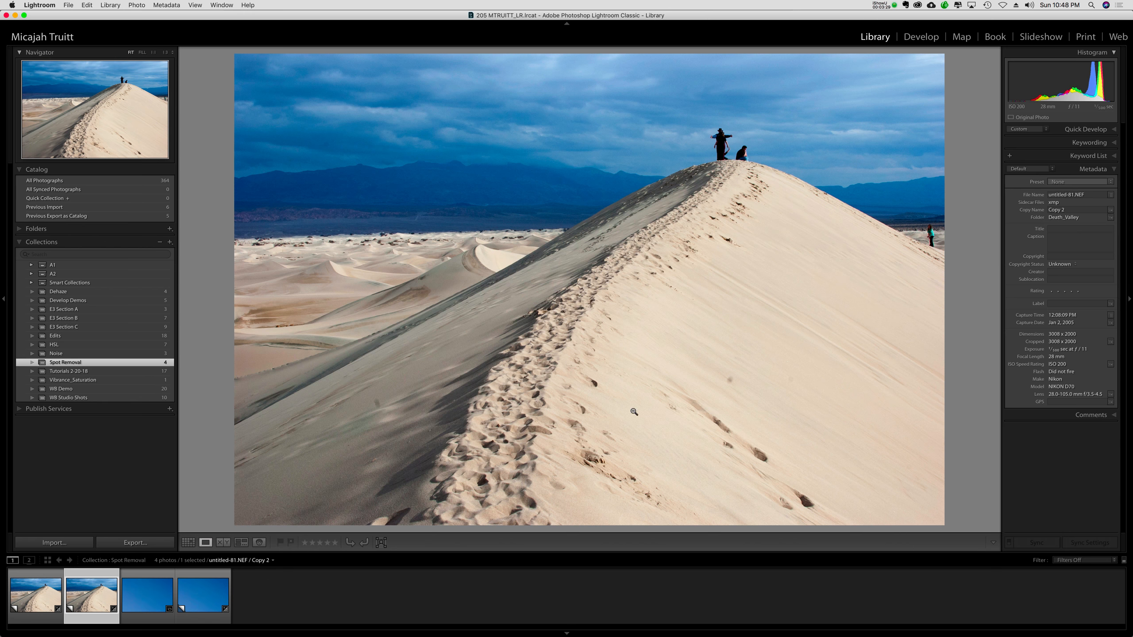
left_click(921, 37)
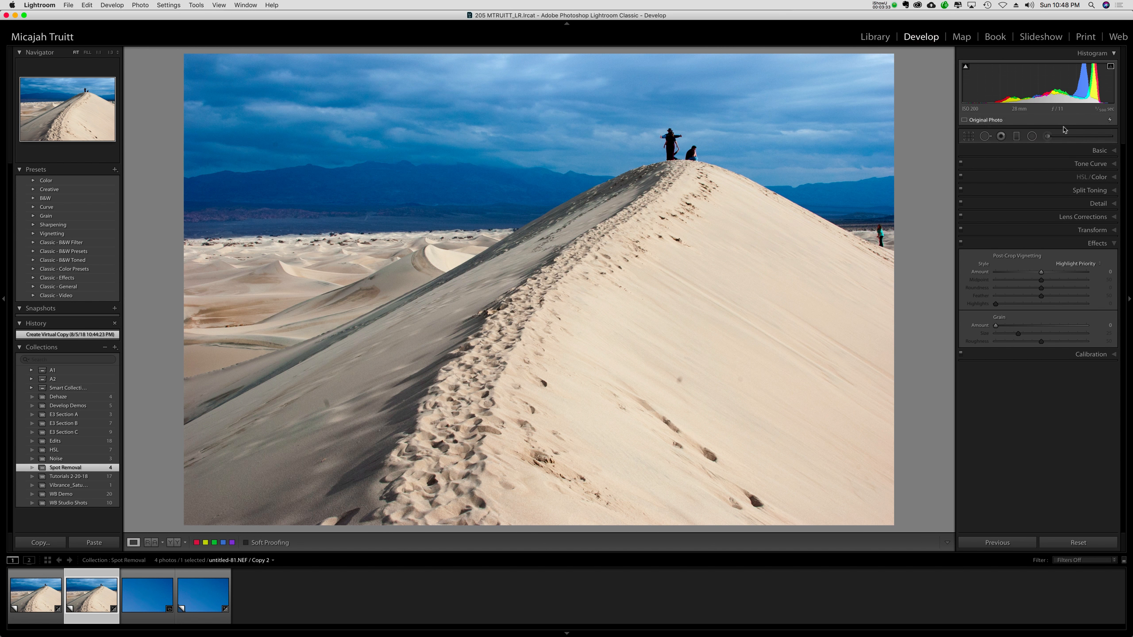
left_click(1002, 138)
left_click(985, 137)
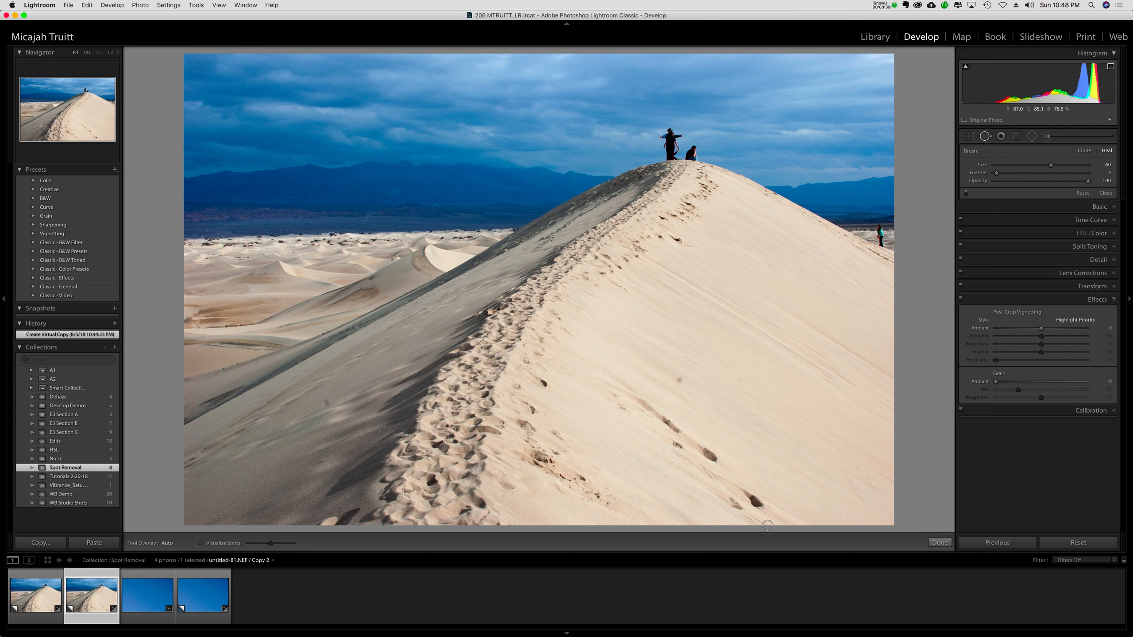
Examine the dune photo for dust with Visualize Spots at a lower threshold, then return to the normal view.
left_click(200, 543)
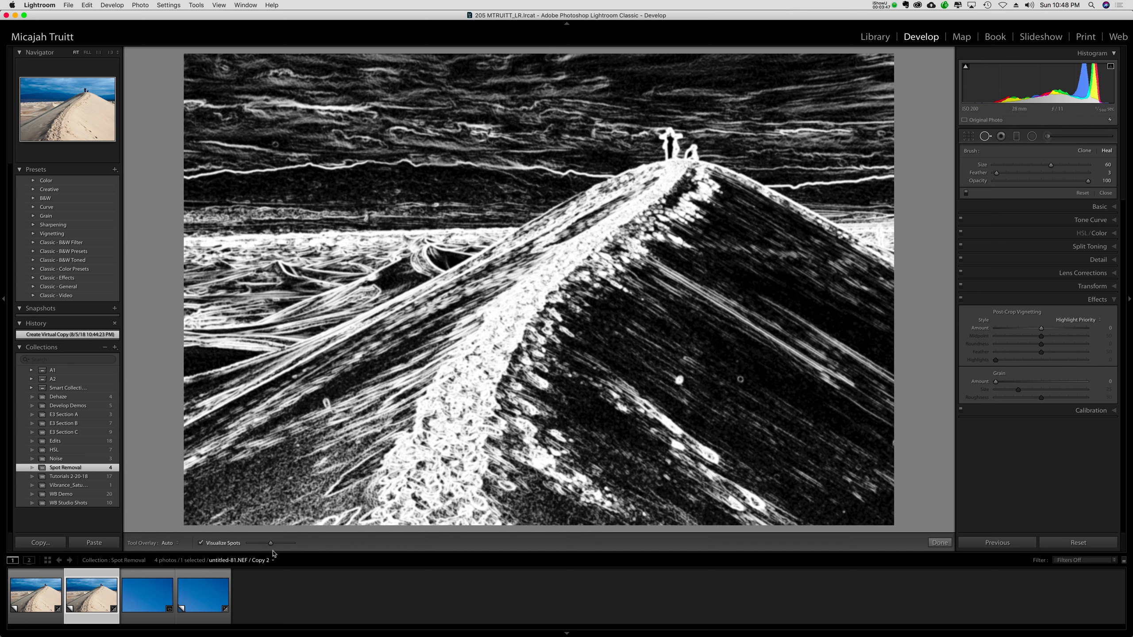
mouse_move(273, 547)
left_mouse_down()
mouse_move(289, 549)
mouse_move(254, 543)
left_mouse_up()
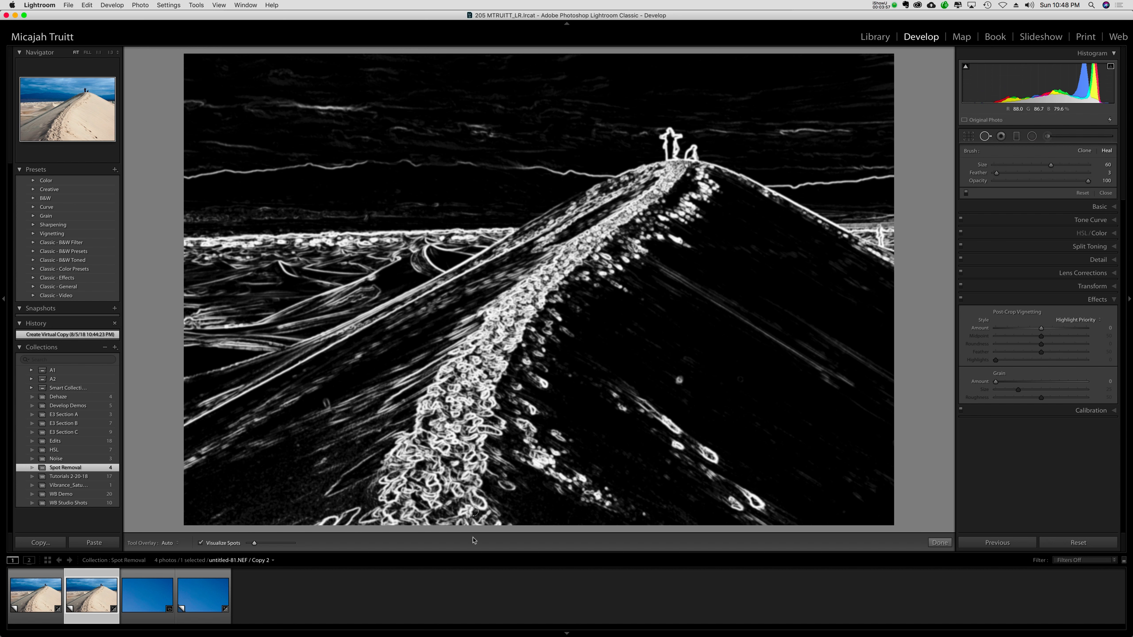
left_click(201, 544)
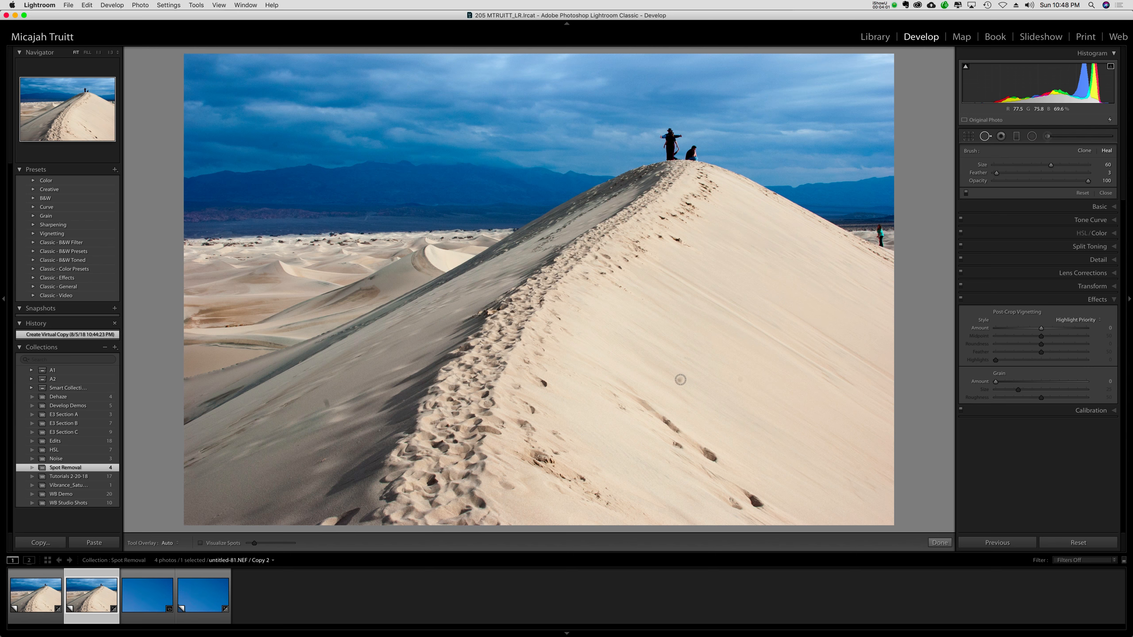
Heal the dark spot on the dune's sunlit slope and move its source area to clean sand at its lower right.
left_click(680, 381)
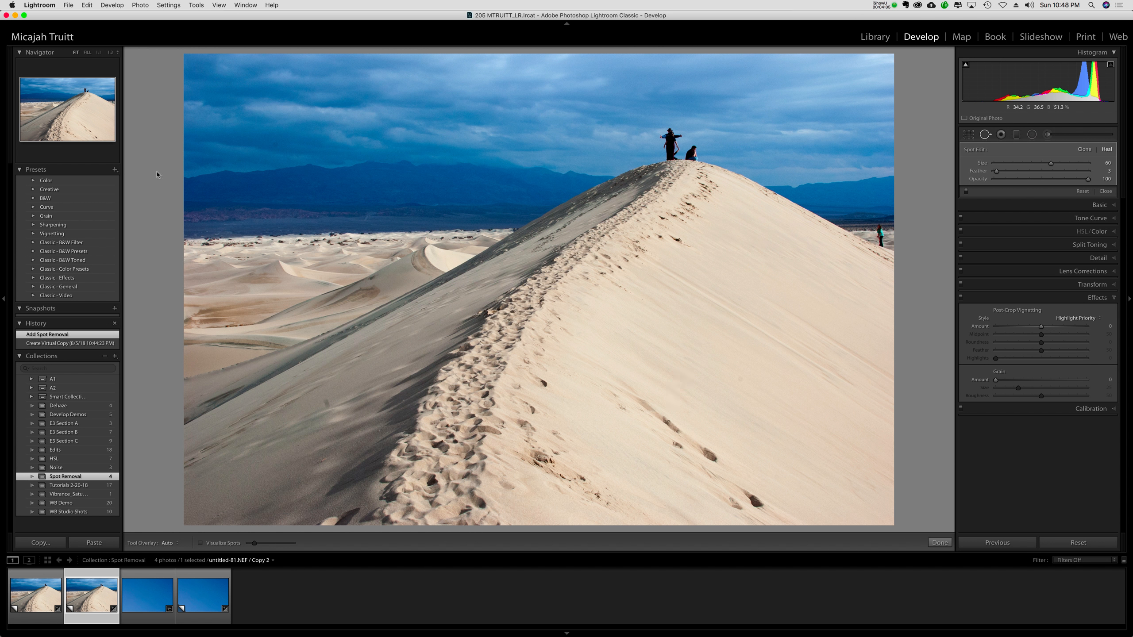
left_click(98, 52)
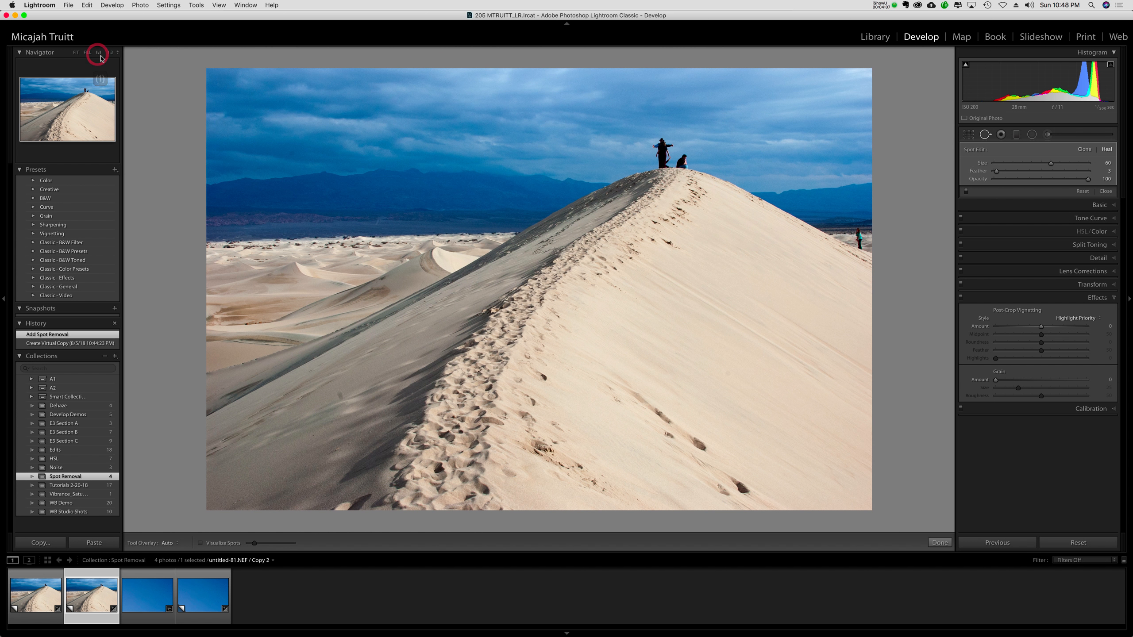
left_click(75, 52)
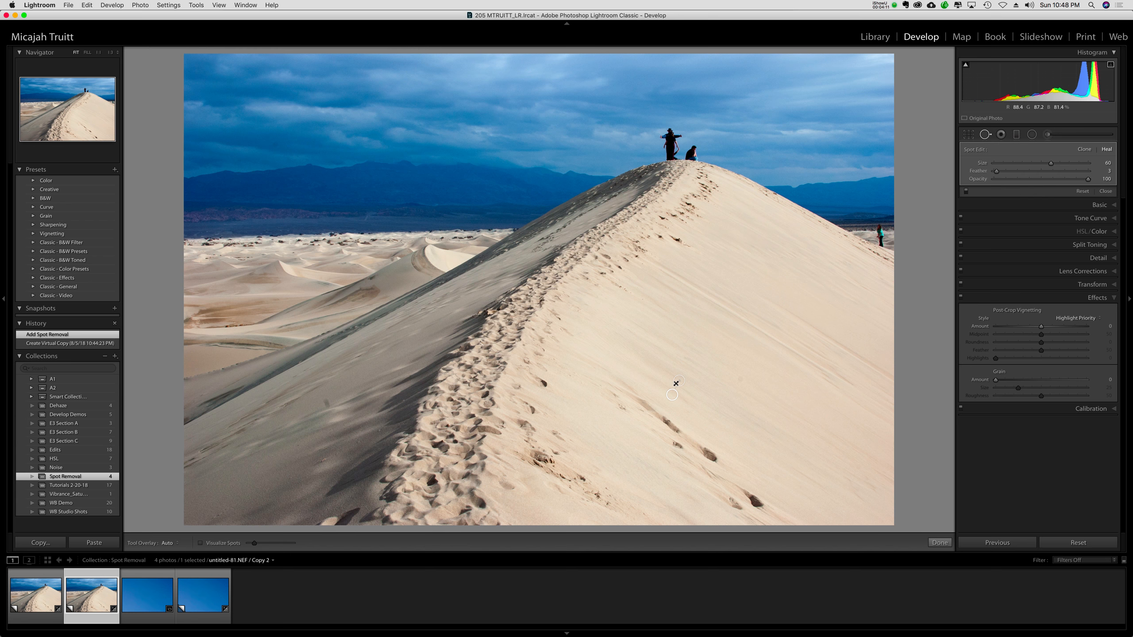
left_click_drag(672, 396, 696, 395)
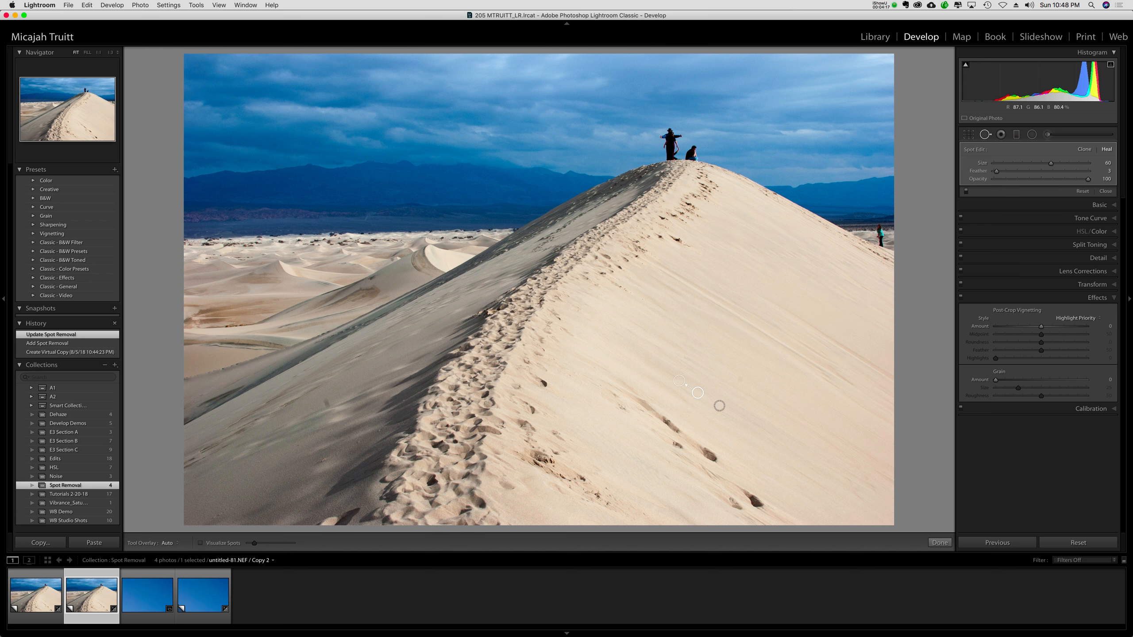
Heal the second spot on the dune's sunlit slope and move its source area to clean sand just to its upper left.
left_click(740, 380)
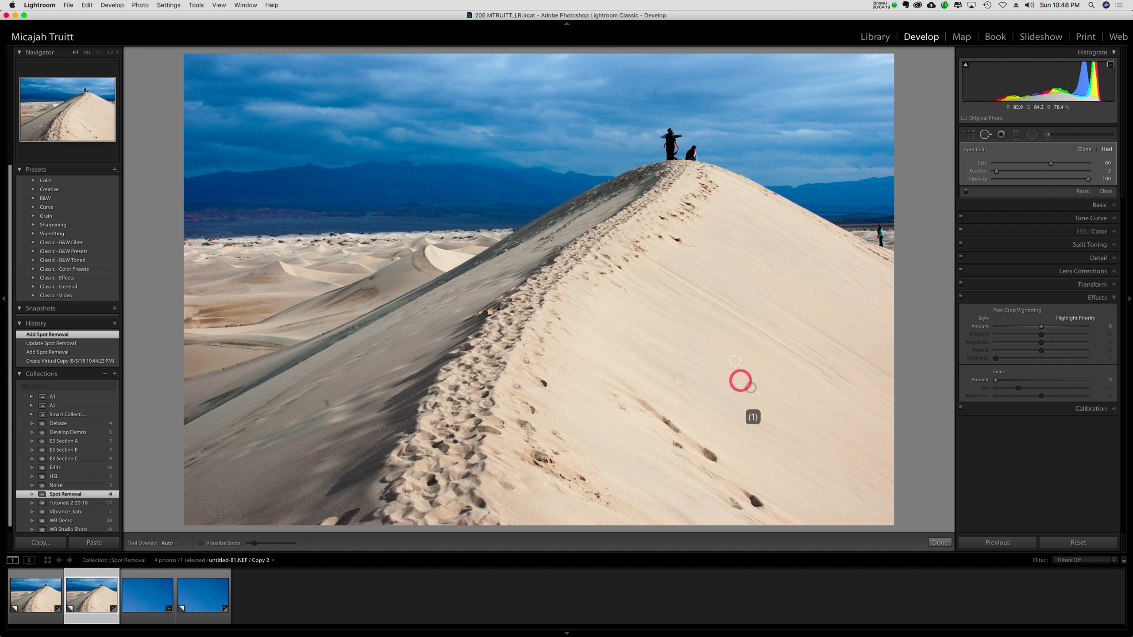
left_click_drag(734, 363, 723, 370)
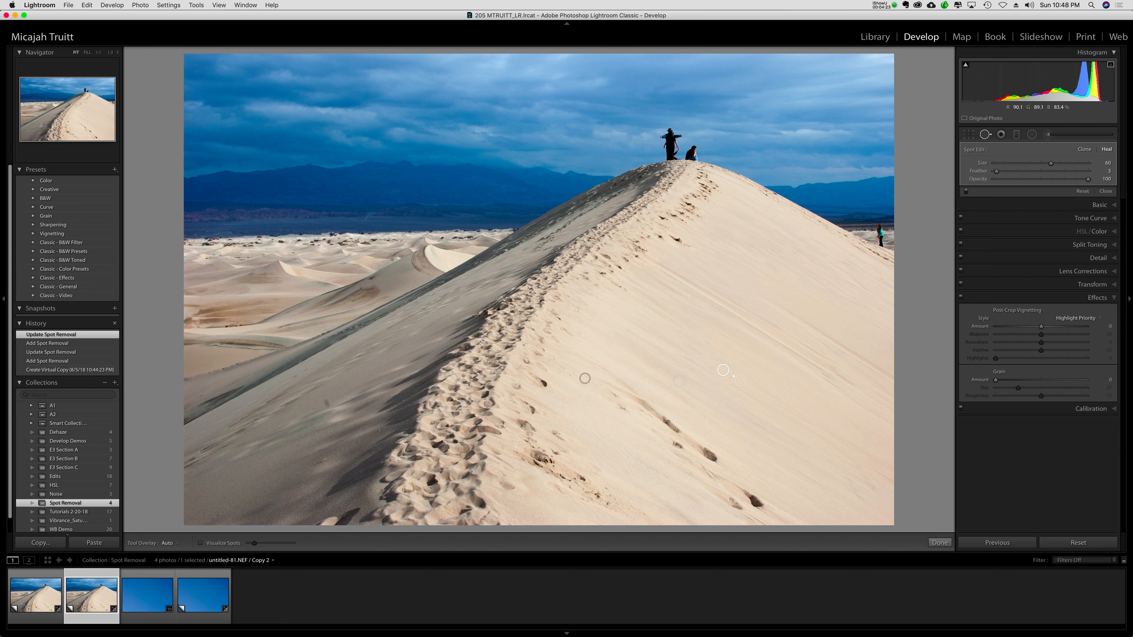
Heal the spot on the dune's shaded slope, undo the accidental spot resize, and move its source area to clean sand at its upper right.
left_click(327, 406)
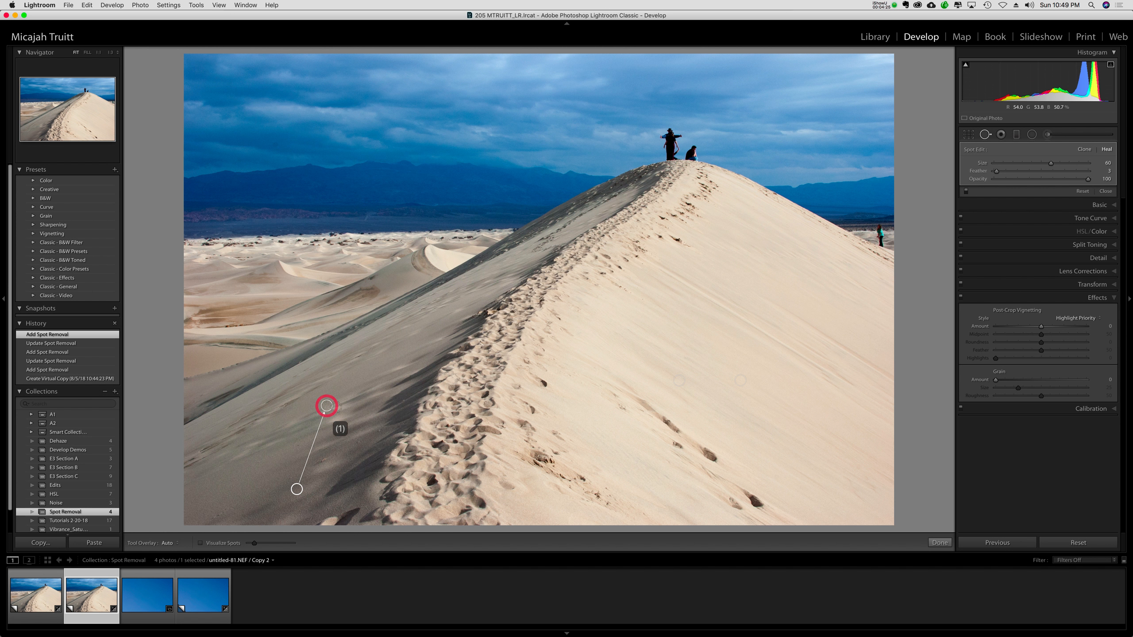
left_click(315, 480)
left_click_drag(315, 479, 313, 479)
key("super+z")
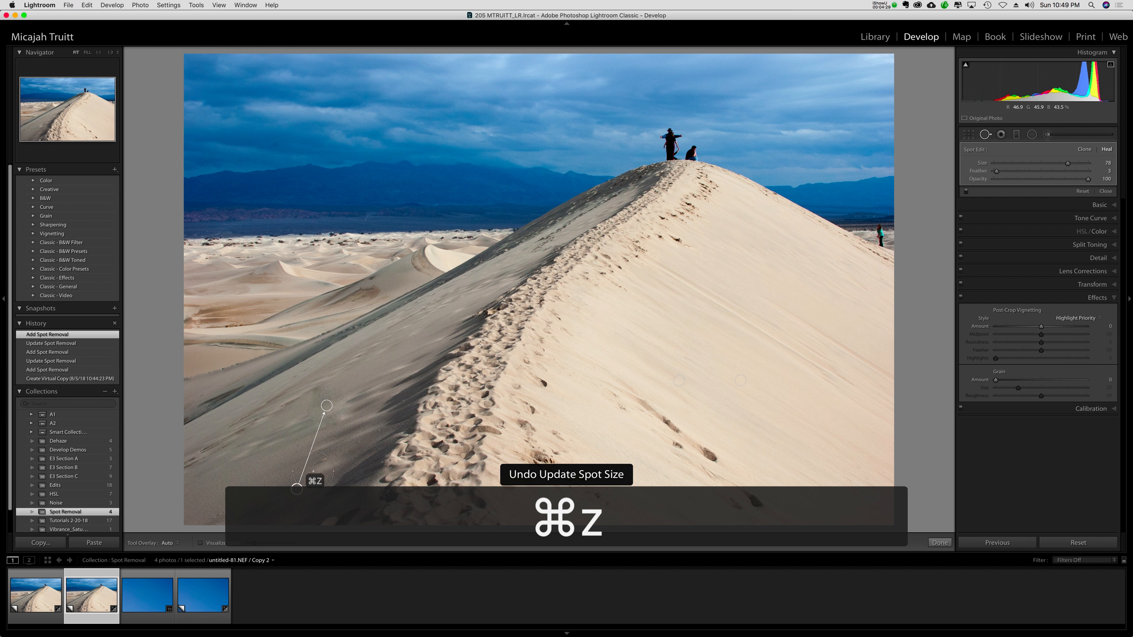
left_click_drag(296, 489, 359, 389)
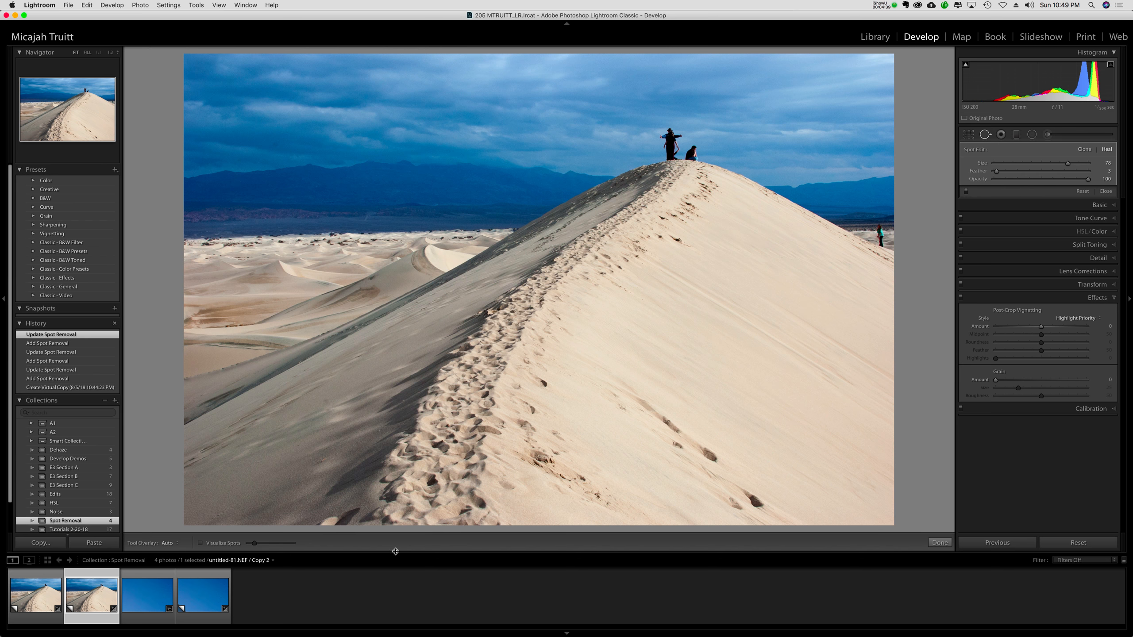
Reduce the spot size to 72 and heal the mark beside the shaded-slope repair, sourcing from clean sand at its upper right.
key("bracketleft")
key("bracketleft")
key("bracketleft")
key("bracketleft")
key("bracketleft")
key("bracketleft")
key("bracketleft")
key("bracketleft")
key("bracketleft")
key("bracketleft")
key("bracketleft")
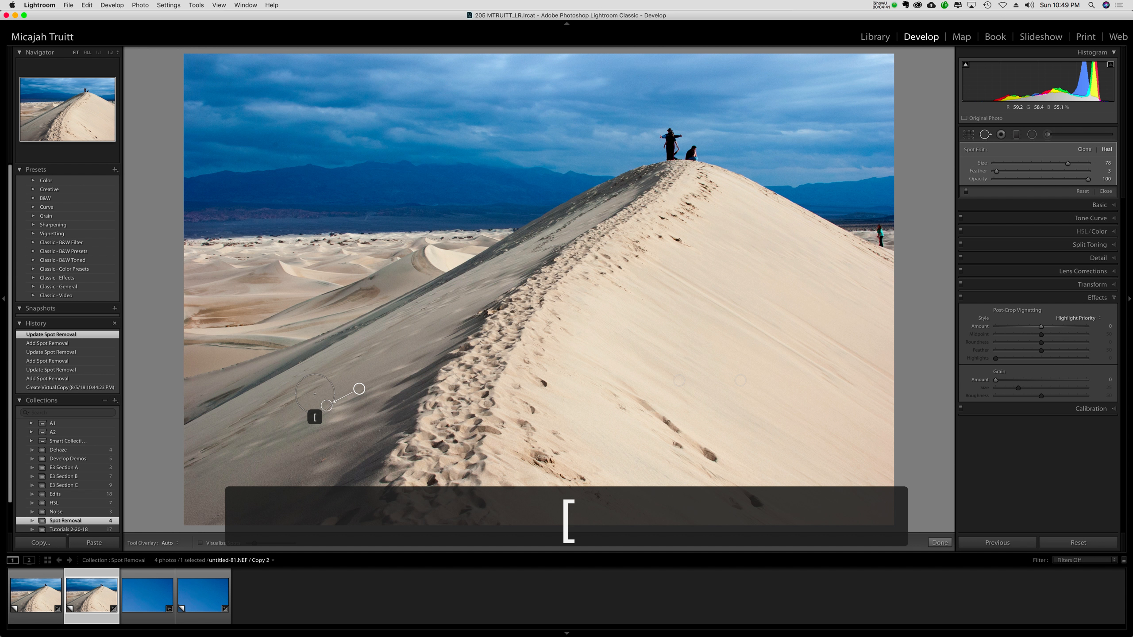
key("bracketleft")
key("bracketleft")
key("bracketleft")
key("bracketleft")
key("bracketleft")
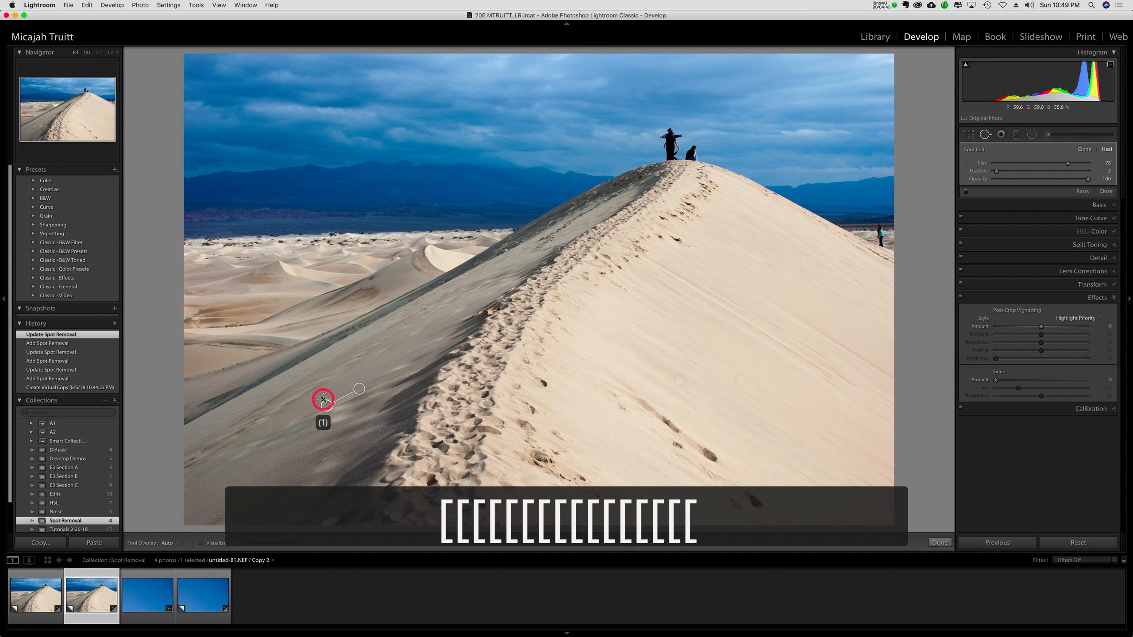
left_click_drag(324, 400, 365, 376)
left_click(332, 393)
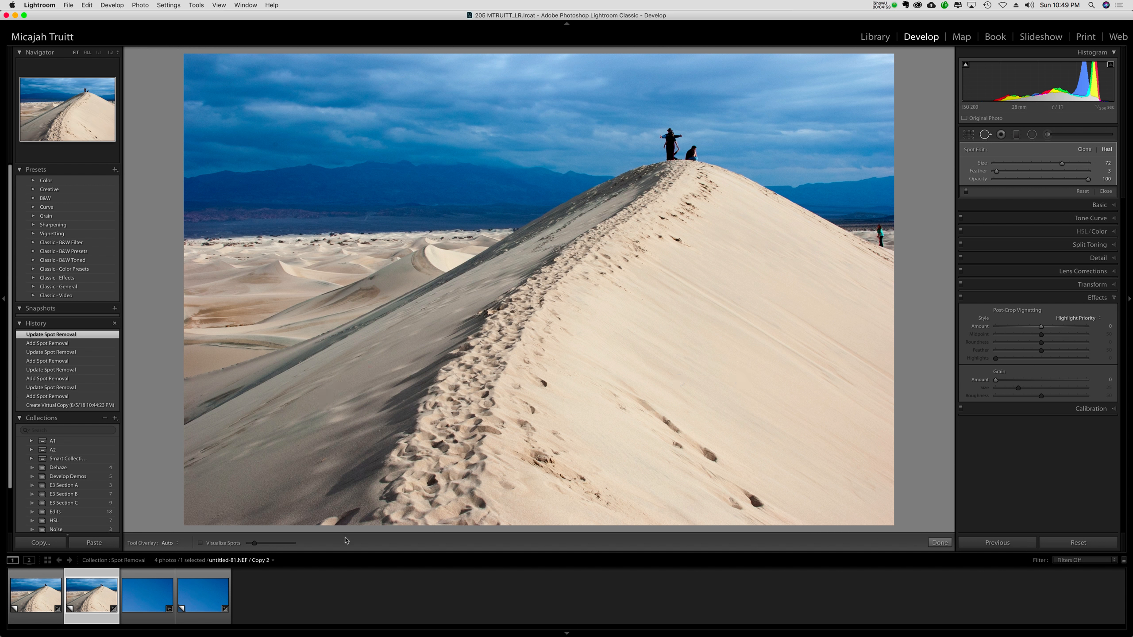